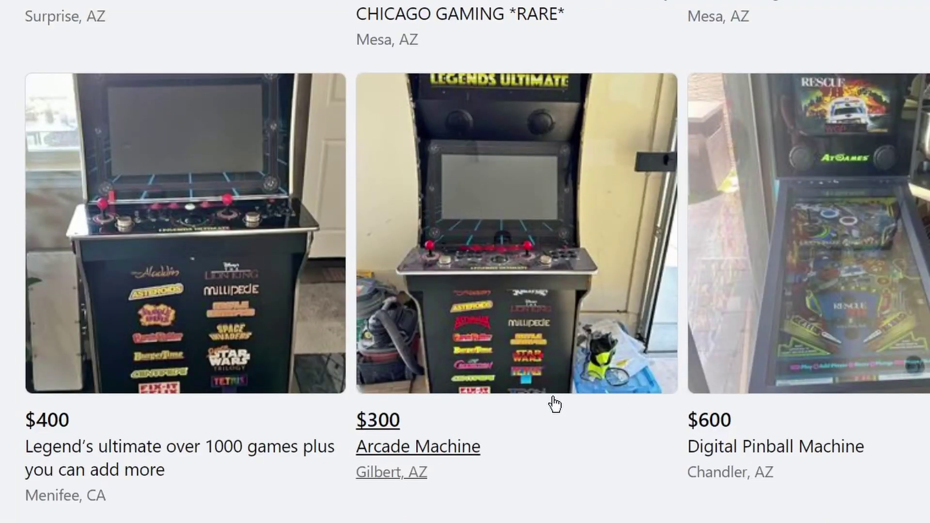
Browse the marketplace listings for Legends Ultimate arcade machines and compare their prices and locations
scroll(555, 404, up, 1)
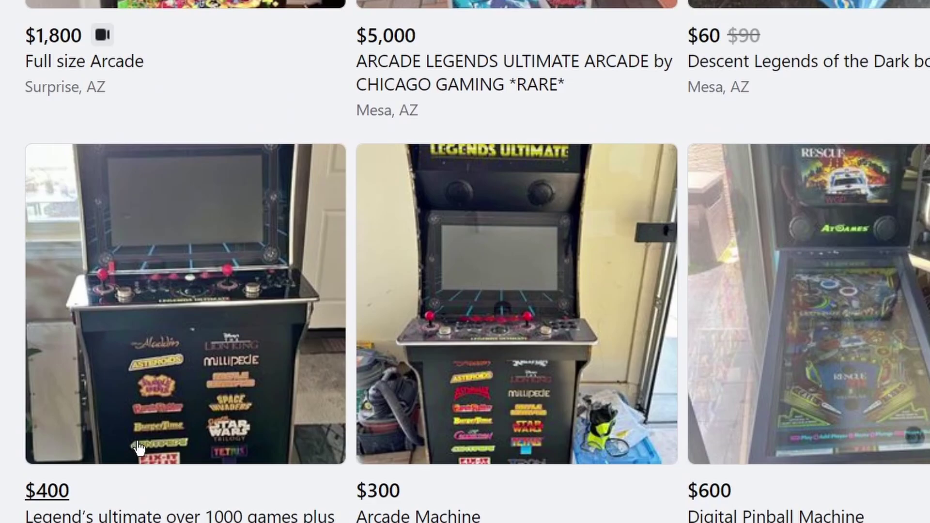
scroll(322, 395, down, 3)
scroll(323, 396, down, 6)
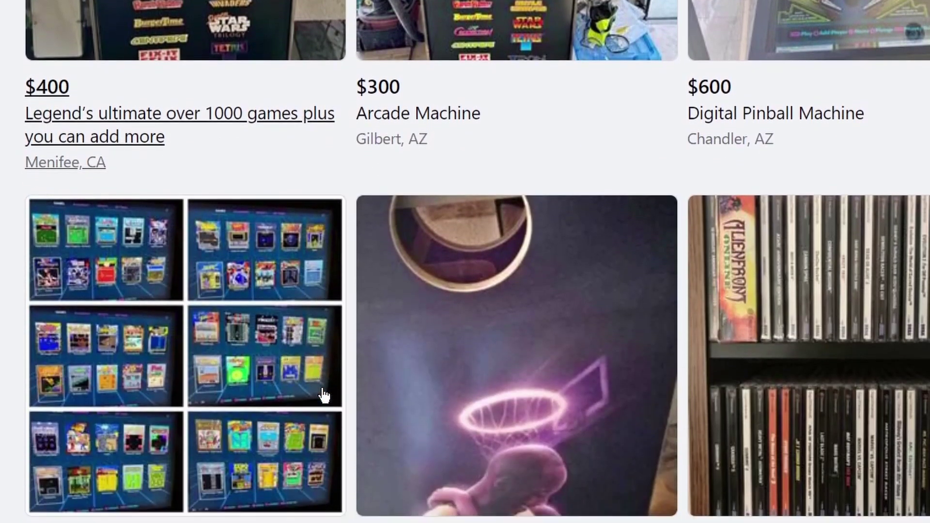
scroll(230, 357, down, 6)
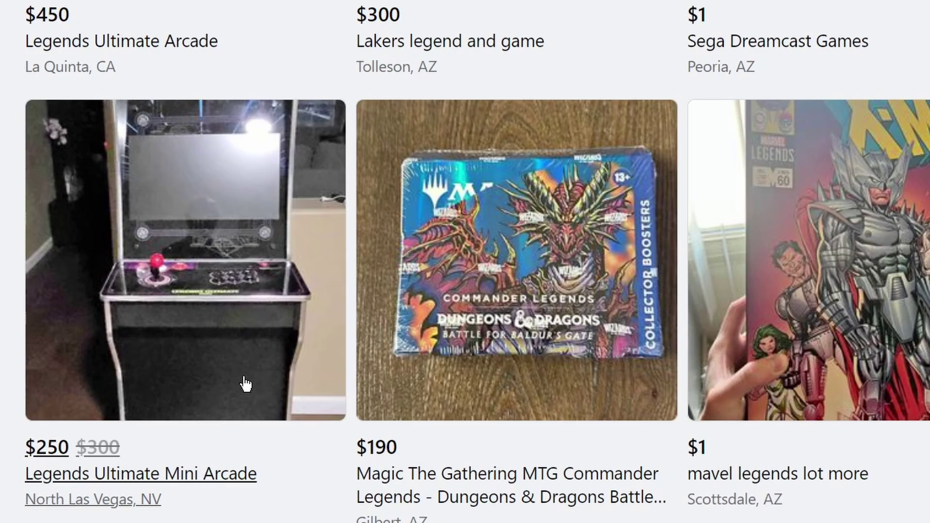
scroll(246, 384, down, 5)
scroll(159, 443, down, 3)
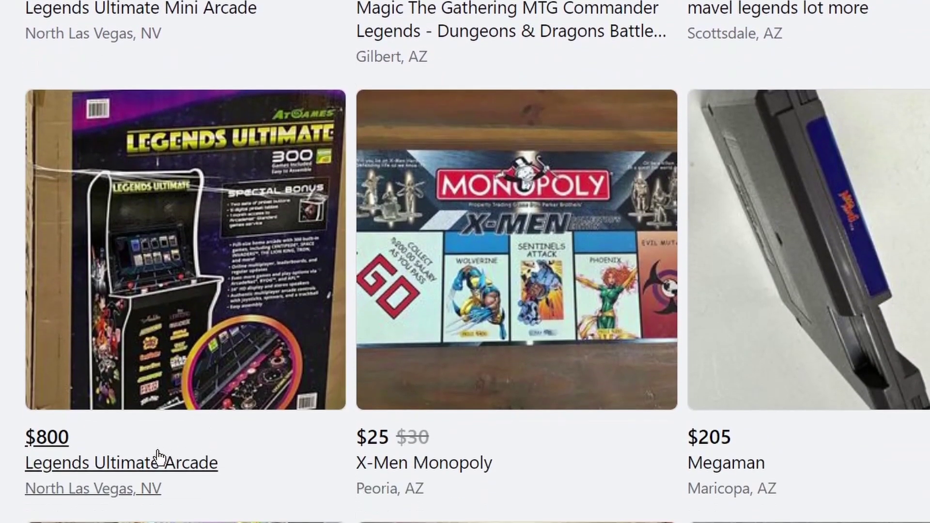
scroll(218, 409, up, 10)
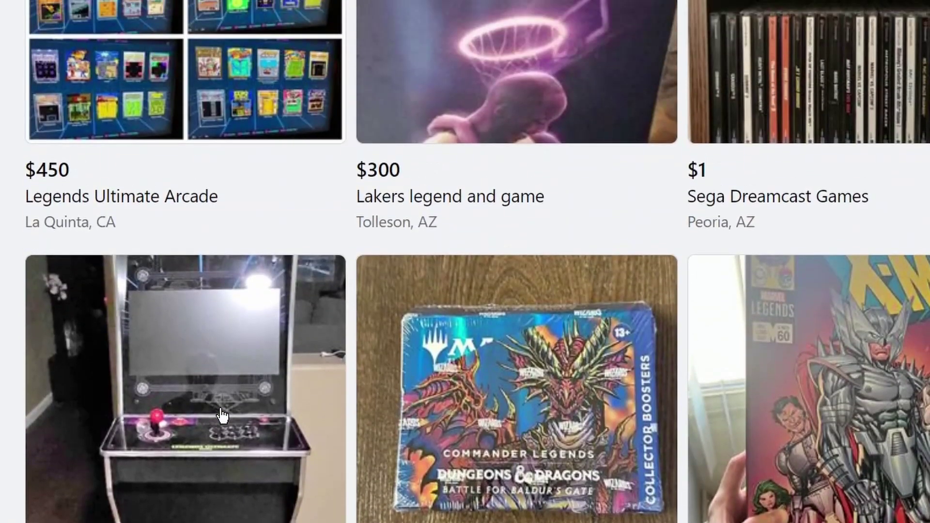
scroll(222, 415, up, 8)
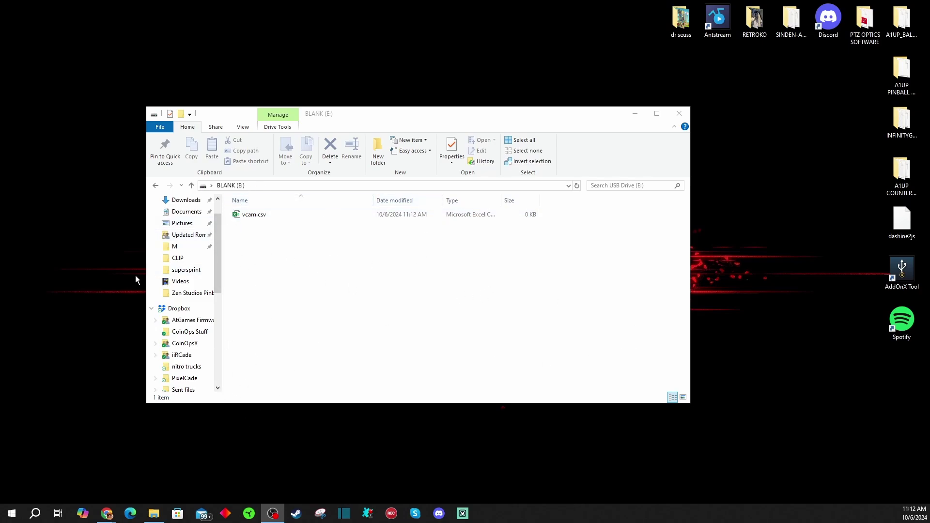
Try to delete vcam.csv from the BLANK (E:) USB drive in File Explorer
drag(219, 269, 222, 373)
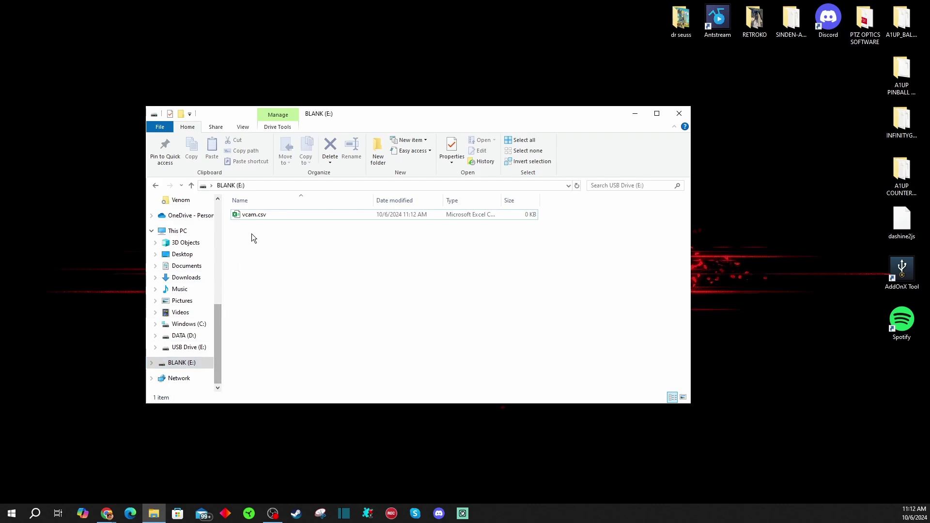
click(293, 214)
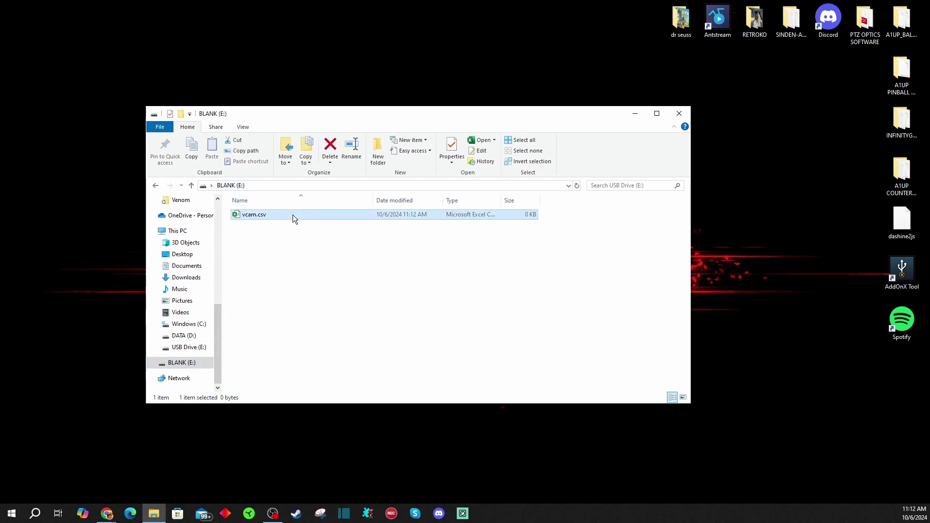
key(Delete)
click(493, 293)
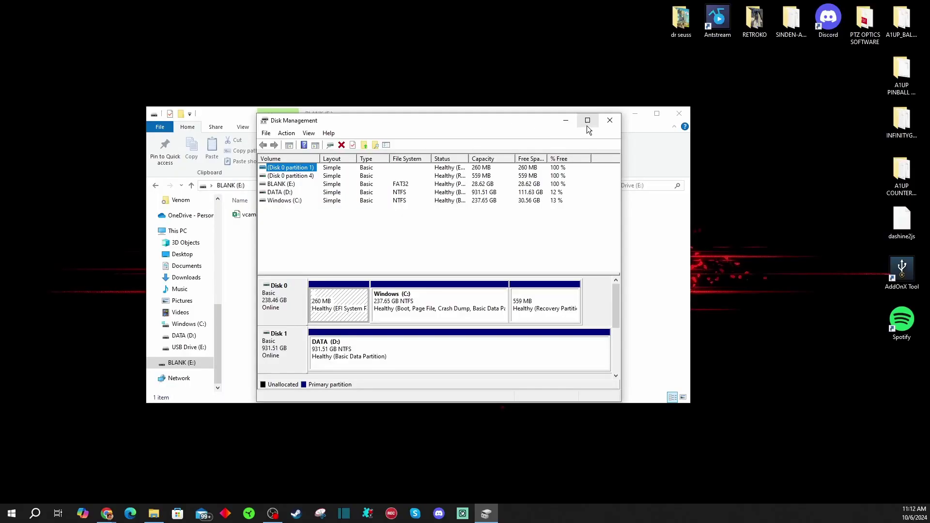
In Disk Management, delete the BLANK (E:) volume on removable Disk 2
click(587, 121)
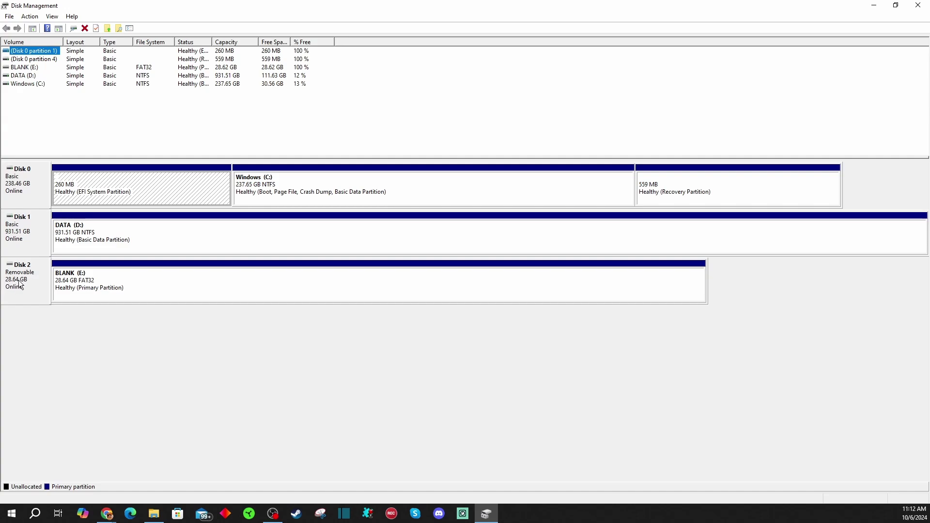
click(339, 287)
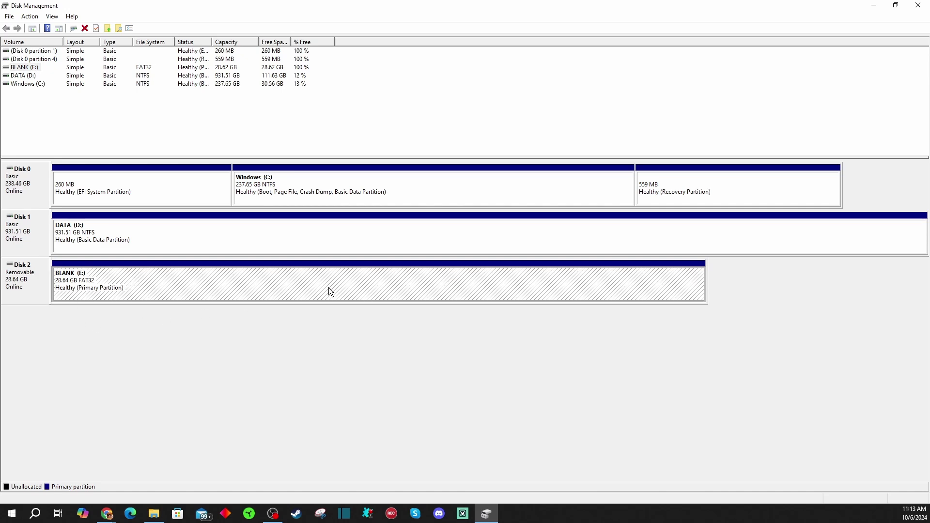
key(Delete)
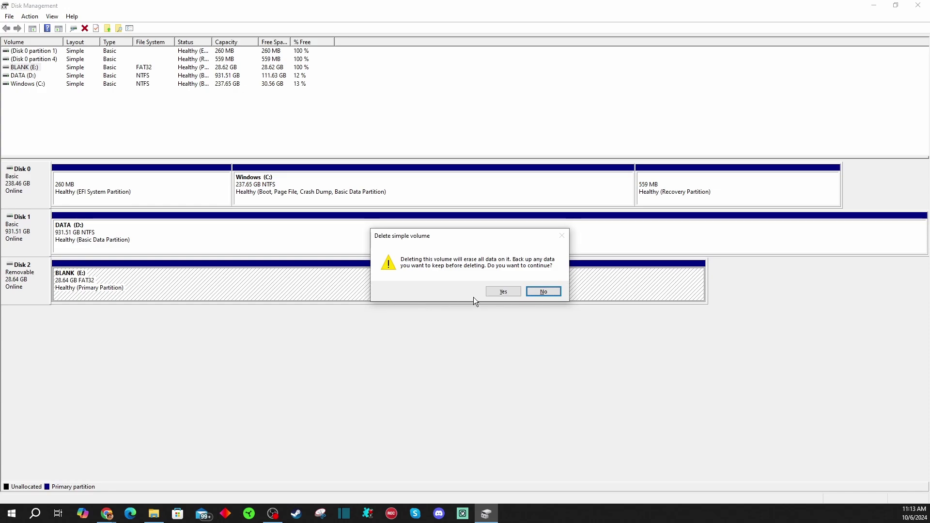
click(504, 291)
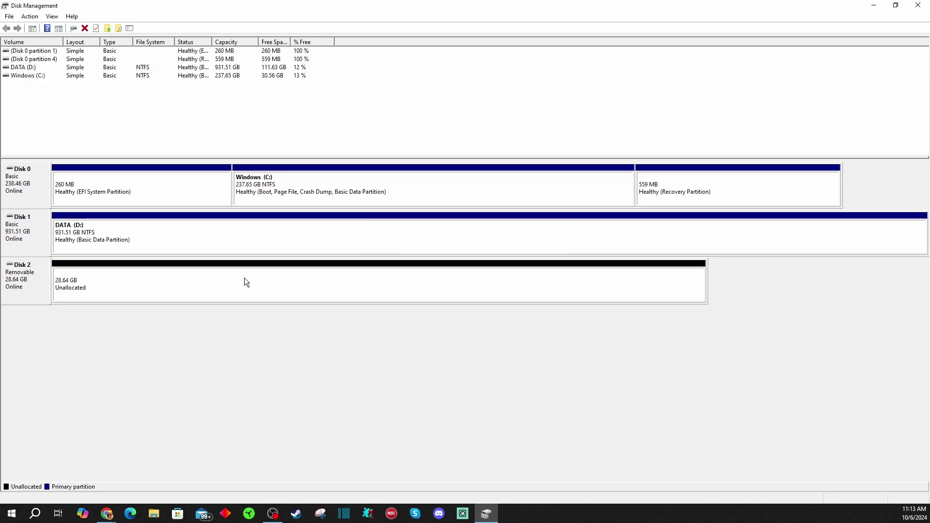
Create an unformatted 8200 MB simple volume with drive letter E in the unallocated space of Disk 2
right_click(271, 291)
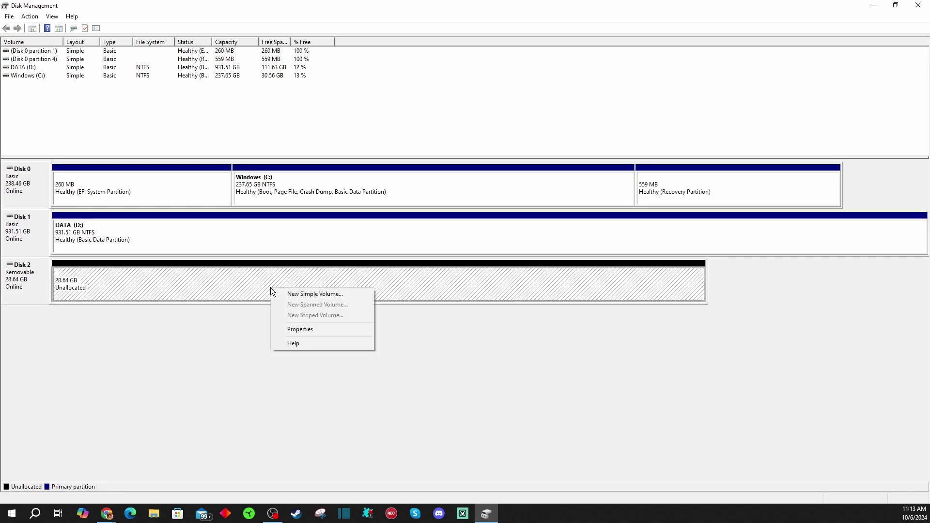
click(304, 294)
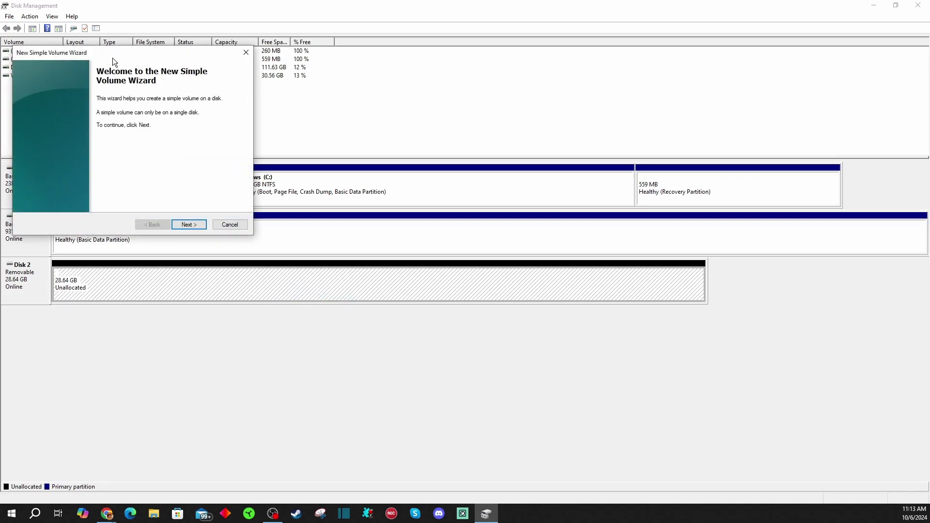
click(189, 224)
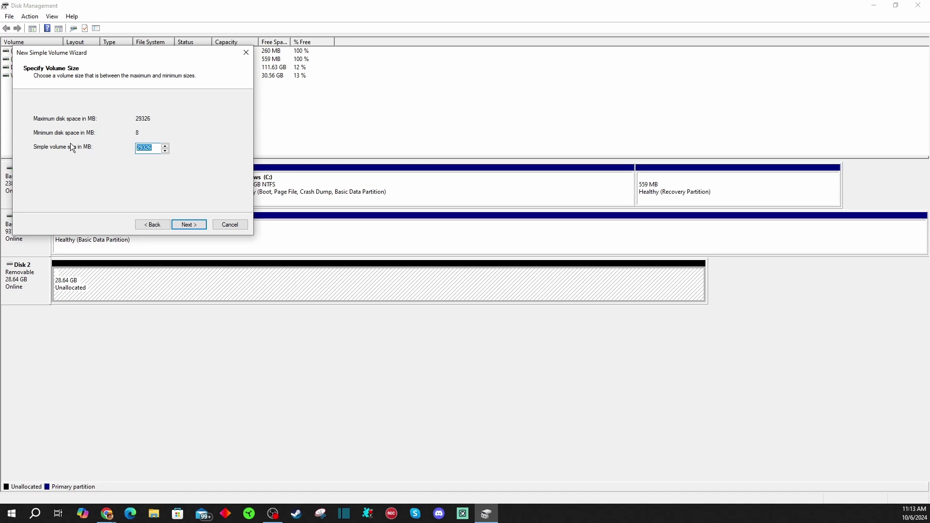
text(8200)
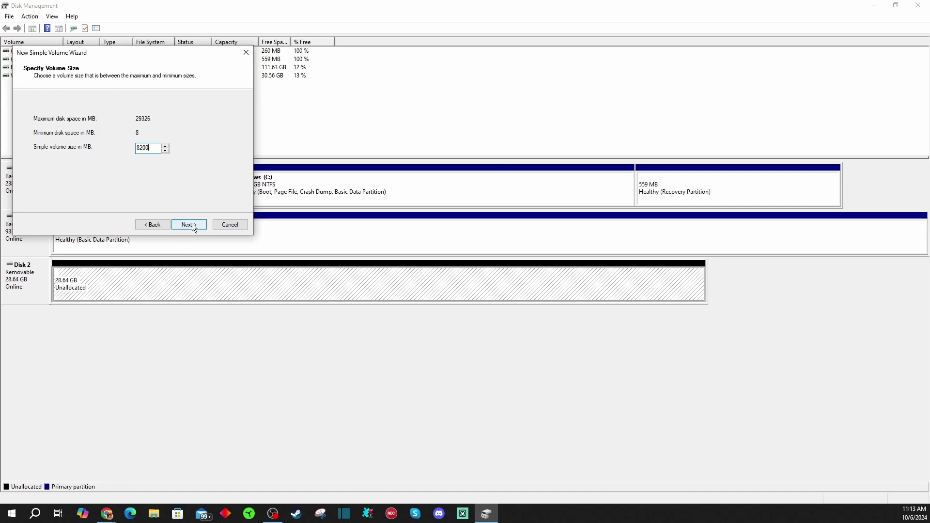
click(189, 224)
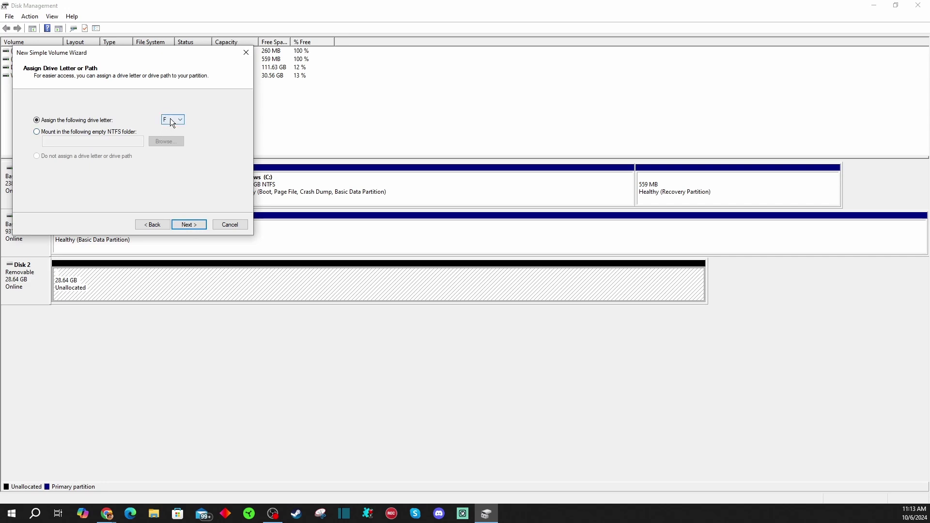
click(189, 224)
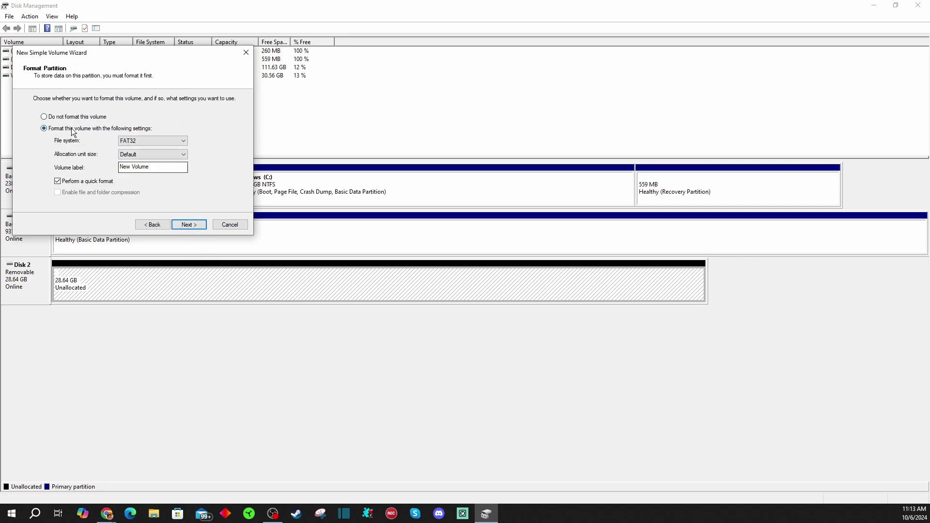
click(43, 117)
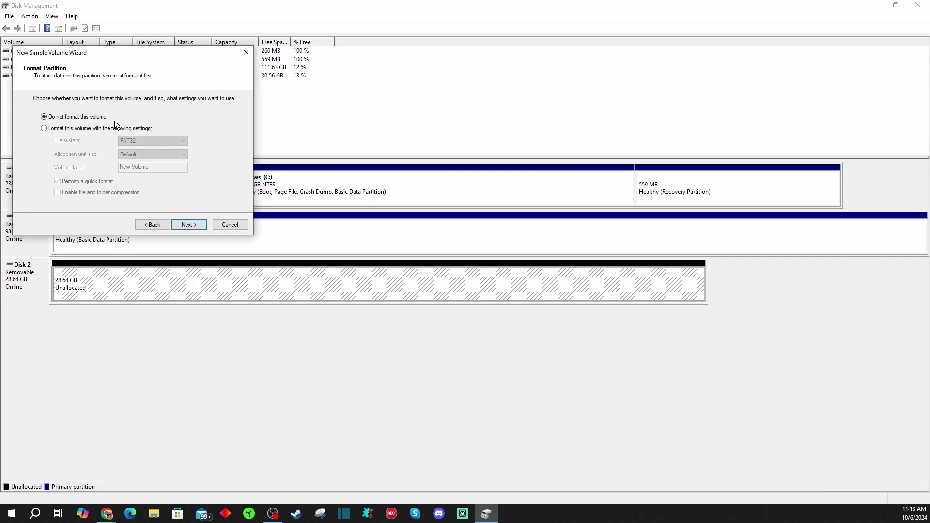
click(188, 224)
click(185, 227)
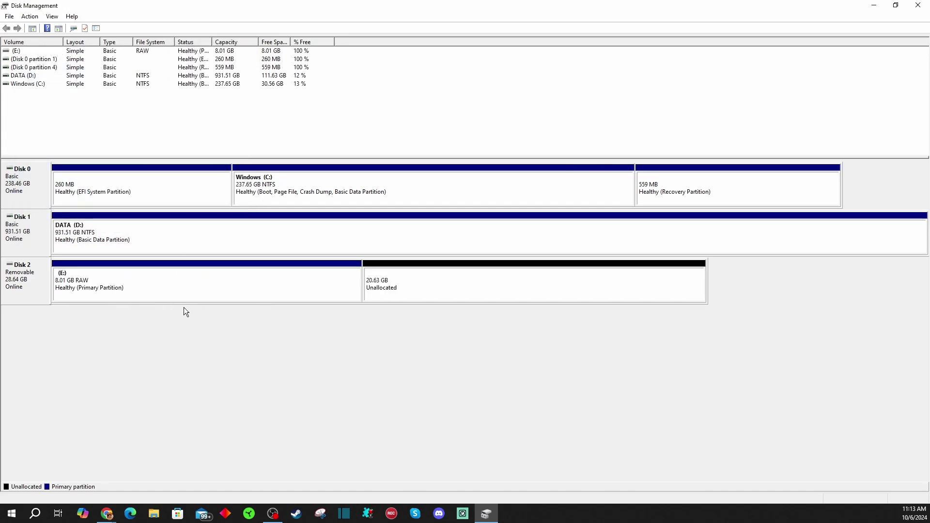
Create a quick-formatted FAT32 volume labelled New Volume with drive letter F, using all 21126 MB of Disk 2's remaining space
click(458, 287)
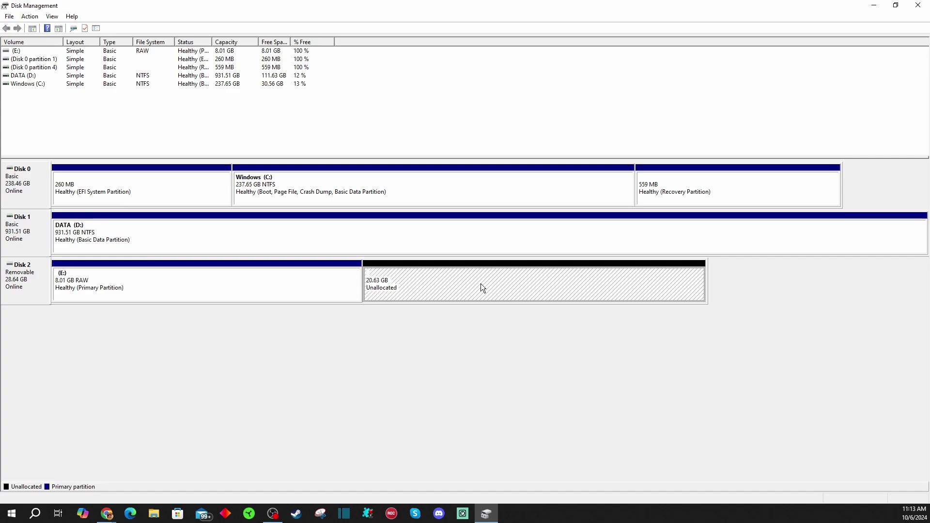
right_click(450, 289)
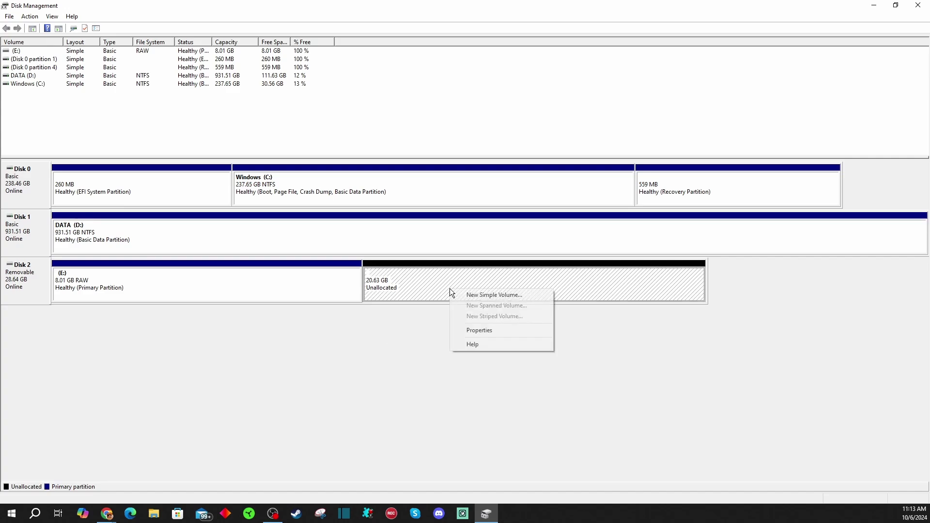
click(477, 296)
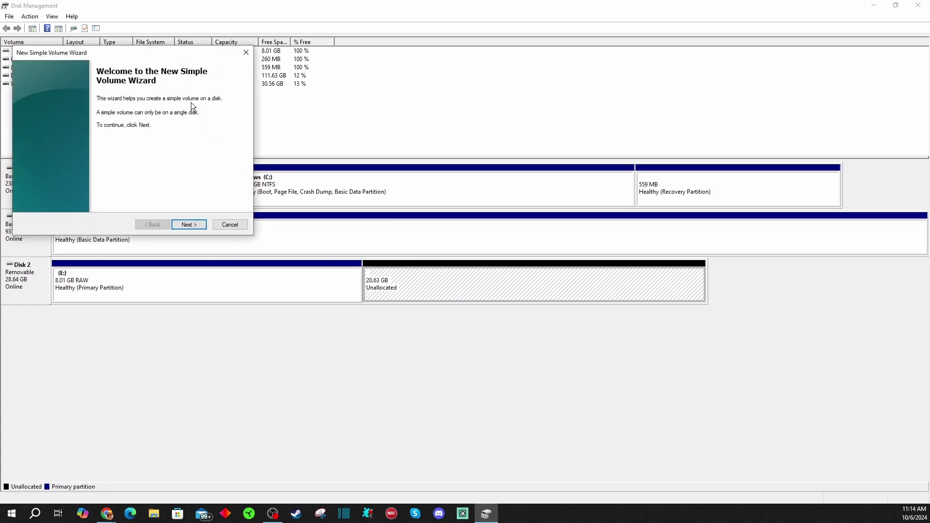
click(187, 224)
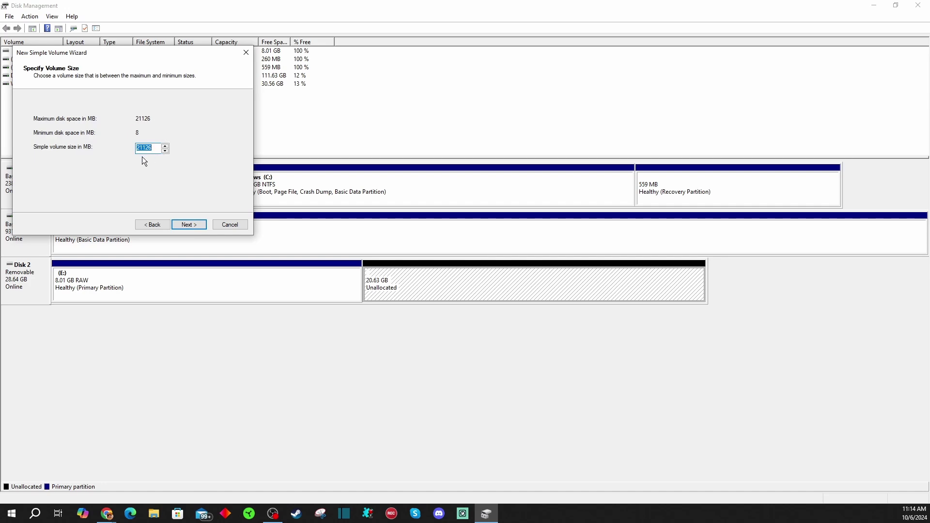
click(190, 225)
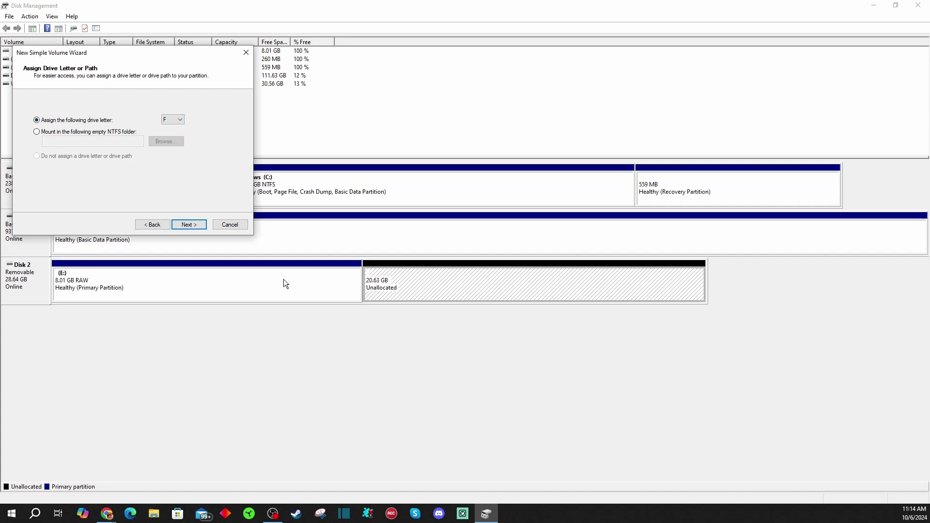
click(188, 225)
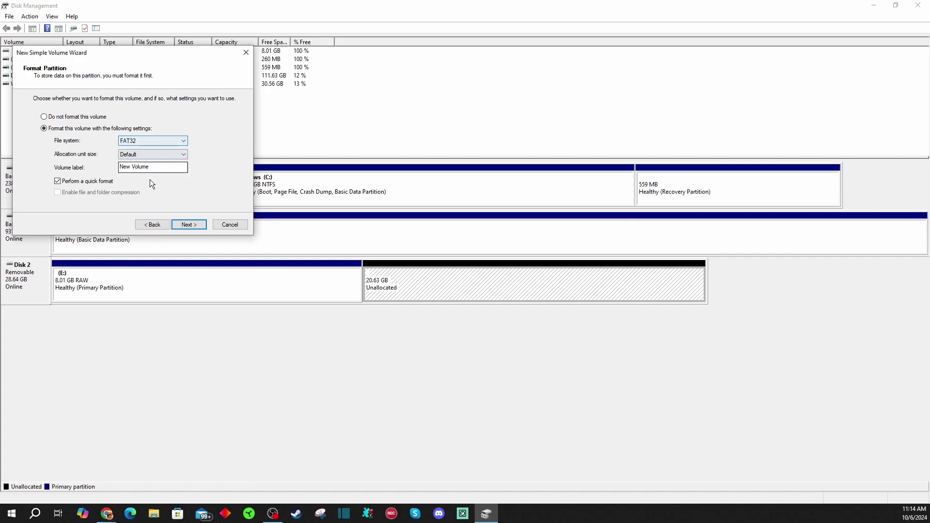
click(196, 225)
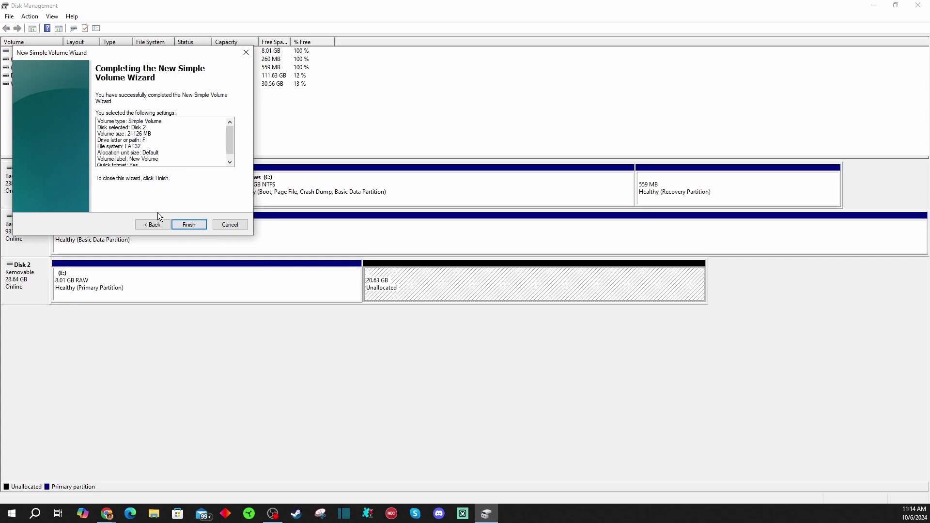
click(187, 225)
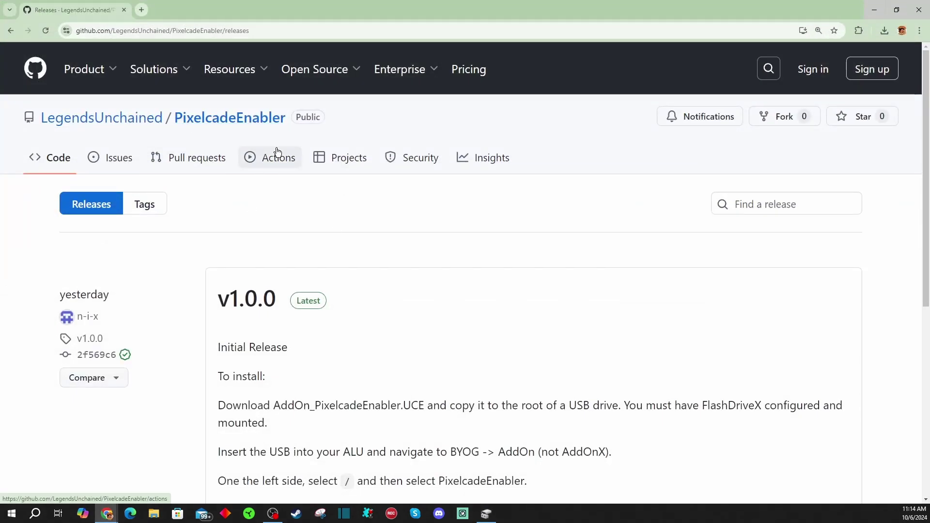
In the browser, download AddOn_PixelcadeEnabler.UCE from the PixelcadeEnabler v1.0.0 release to NEW VOLUME (F:), and close the browser
scroll(277, 152, down, 2)
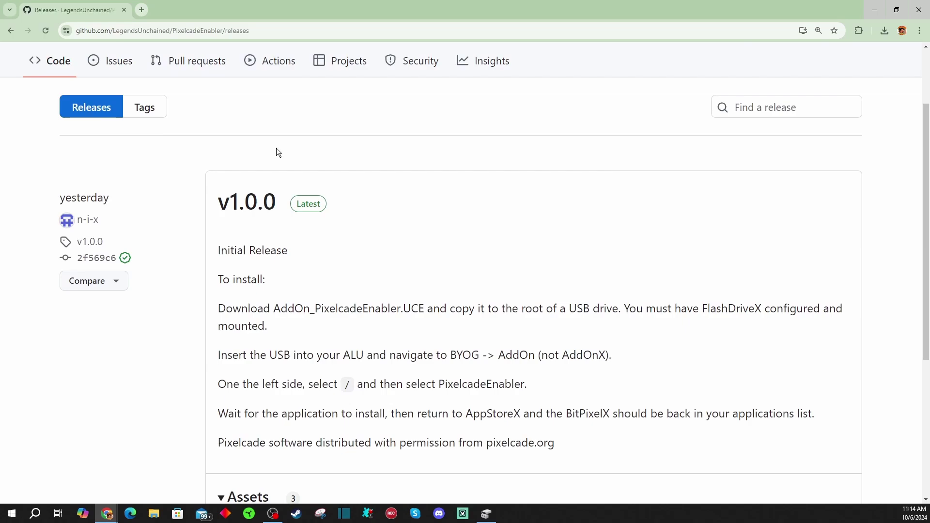
scroll(277, 152, down, 4)
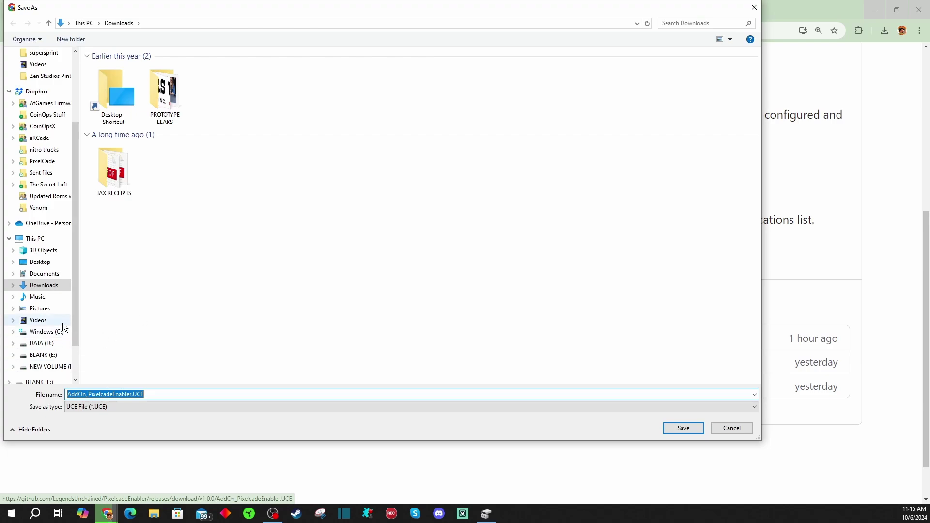
scroll(62, 324, down, 2)
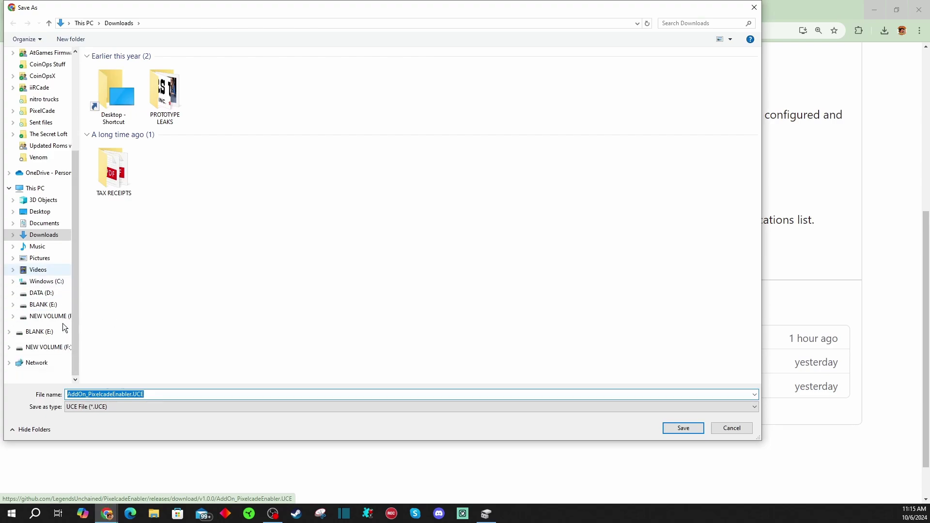
click(49, 348)
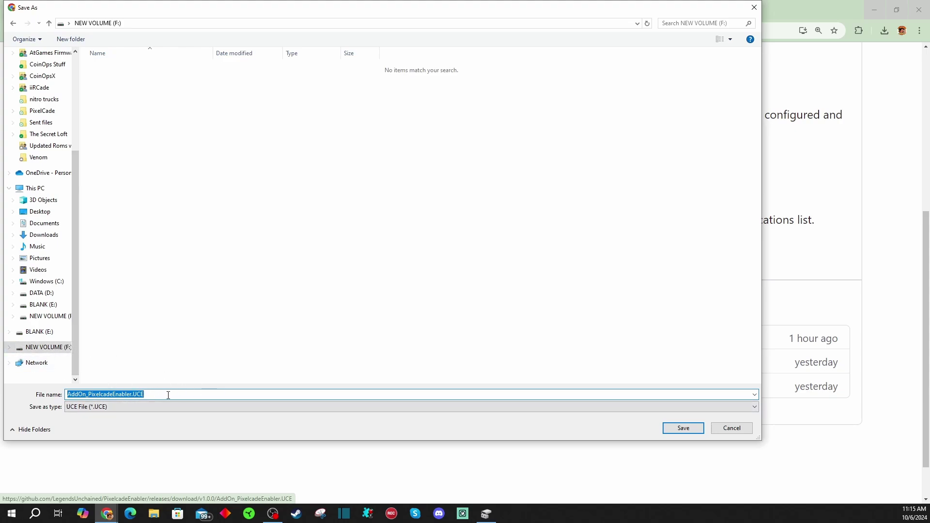
click(683, 429)
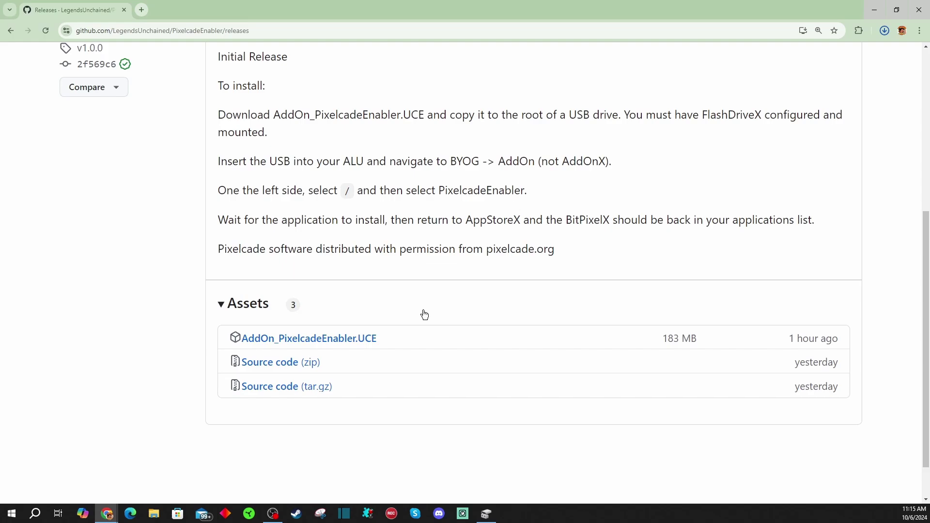
click(920, 10)
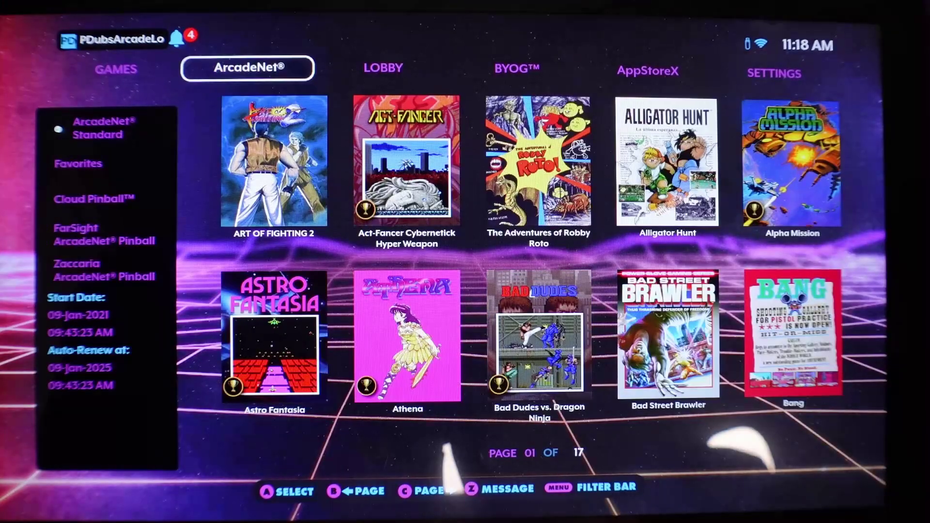
On the Legends Ultimate arcade machine, go from ArcadeNet to the system Settings
key(Right)
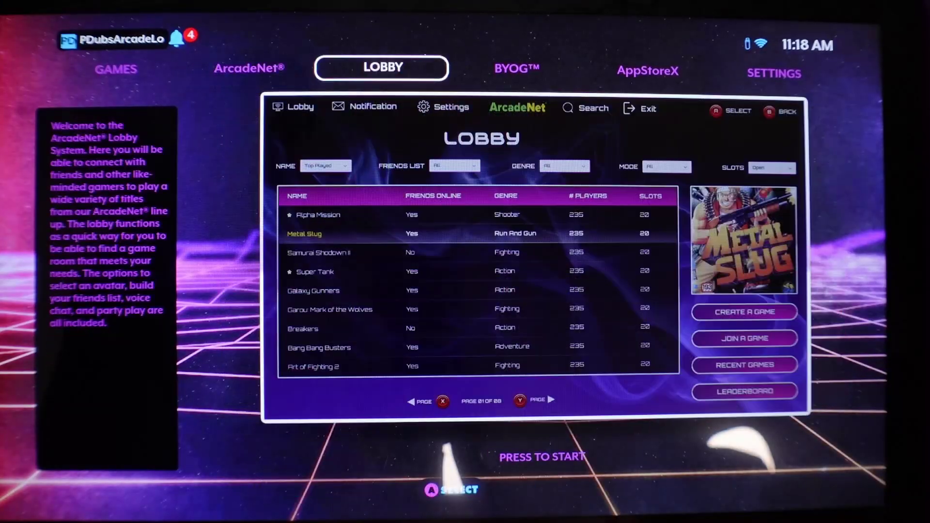
key(Right)
key(Right)
key(Right)
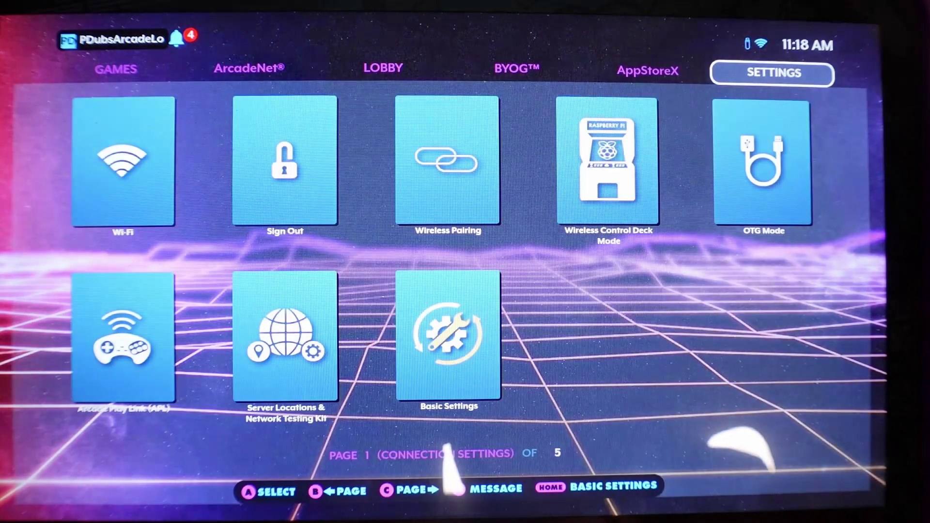
Open the Flash Drive X utility from the third settings page, Utilities
key(Down)
key(Down)
key(Right)
key(Right)
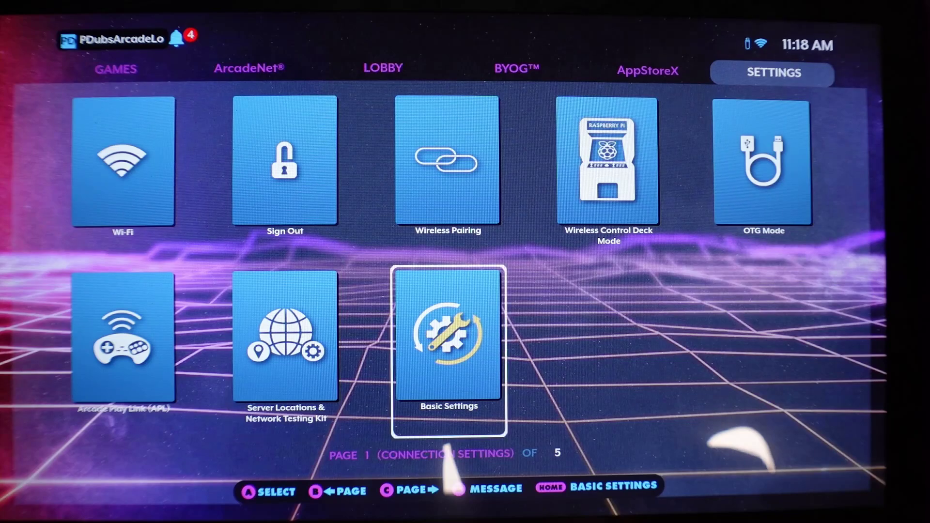
key(Right)
key(Right)
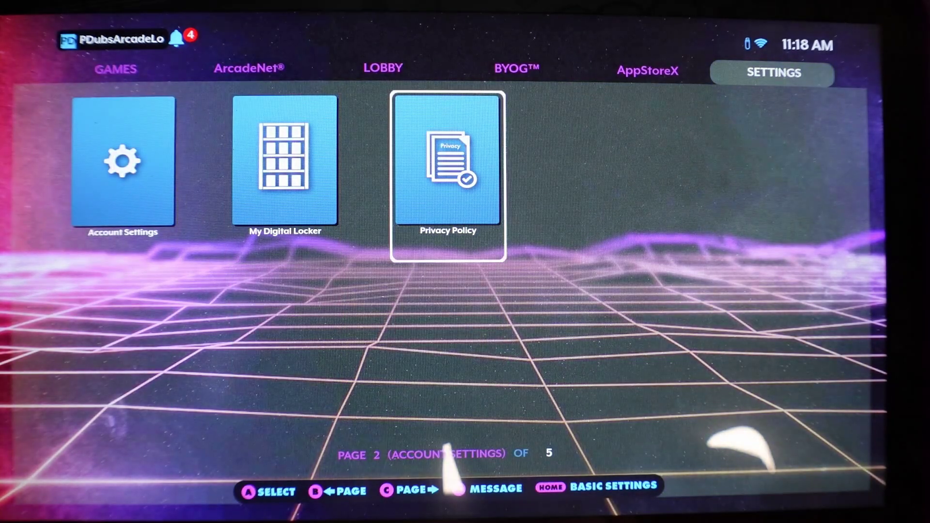
key(Right)
key(Down)
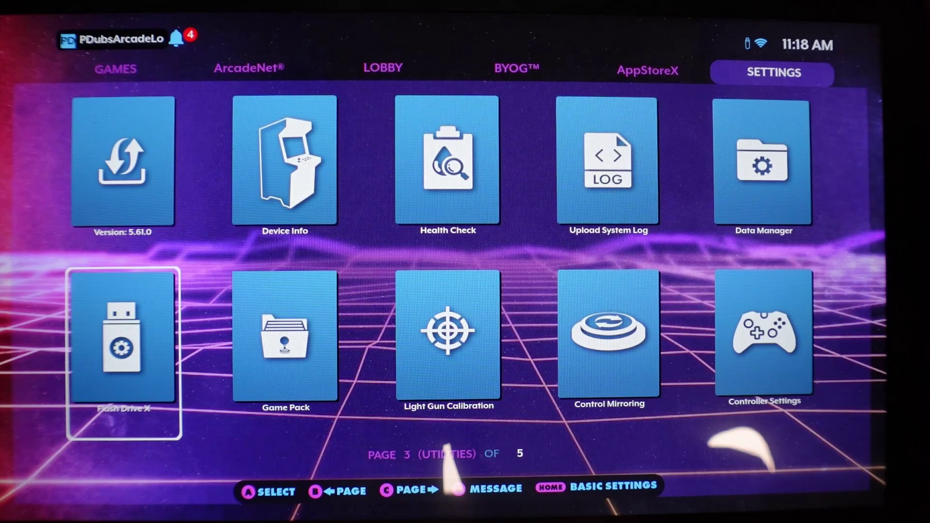
key(Return)
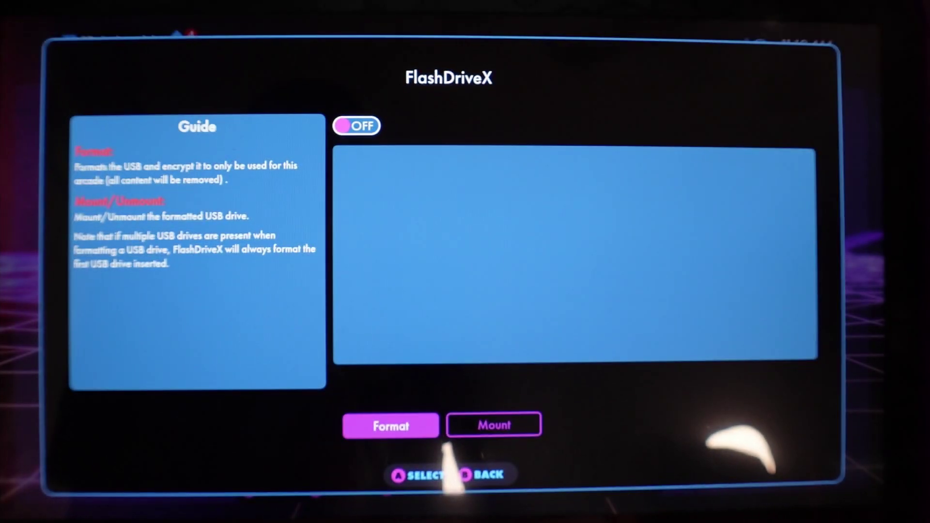
Format the first partition of the USB drive with FlashDriveX and confirm the format
key(Return)
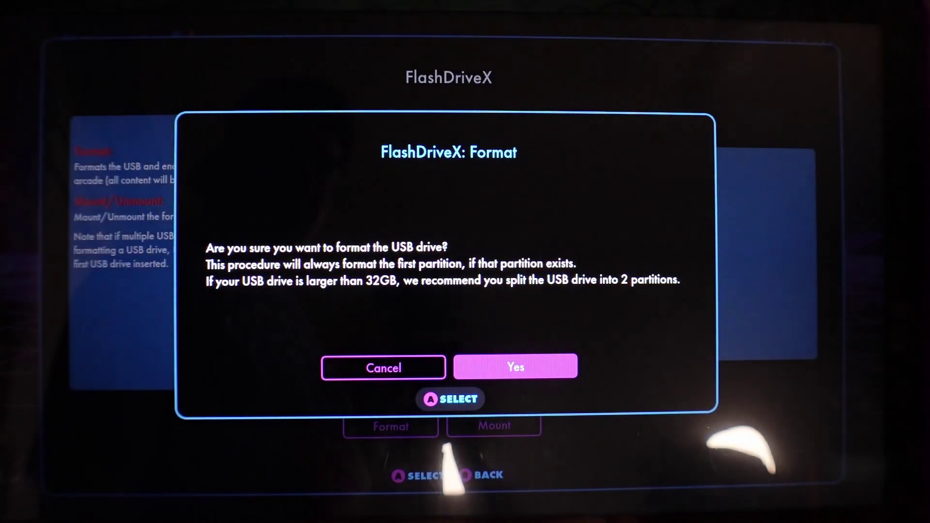
key(Left)
key(Right)
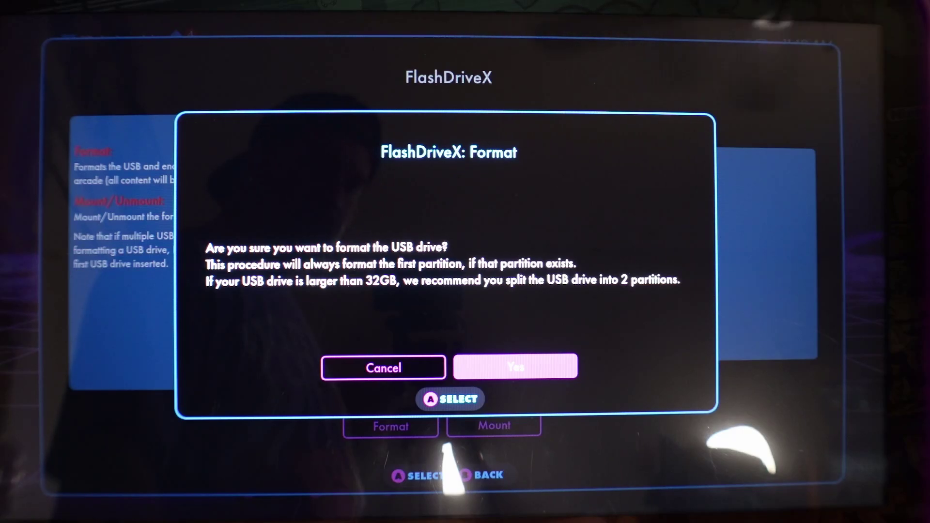
key(Left)
key(Right)
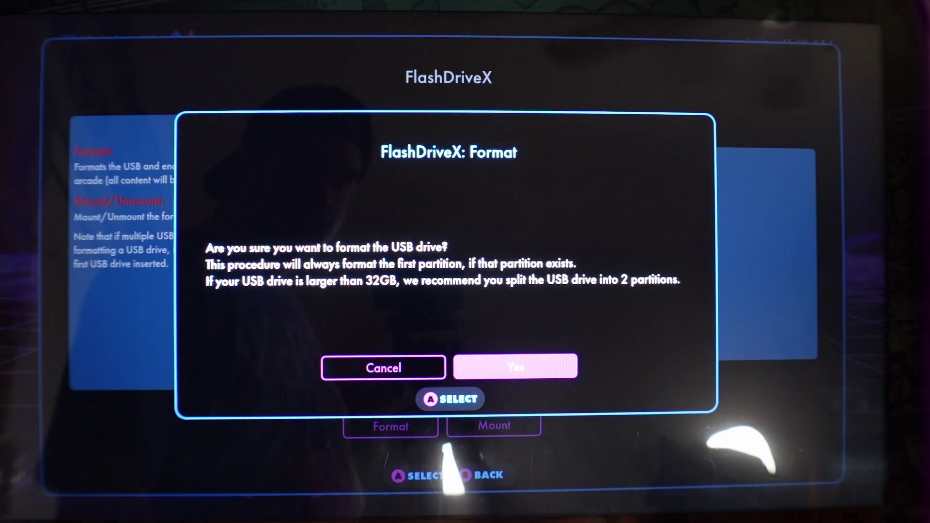
key(Return)
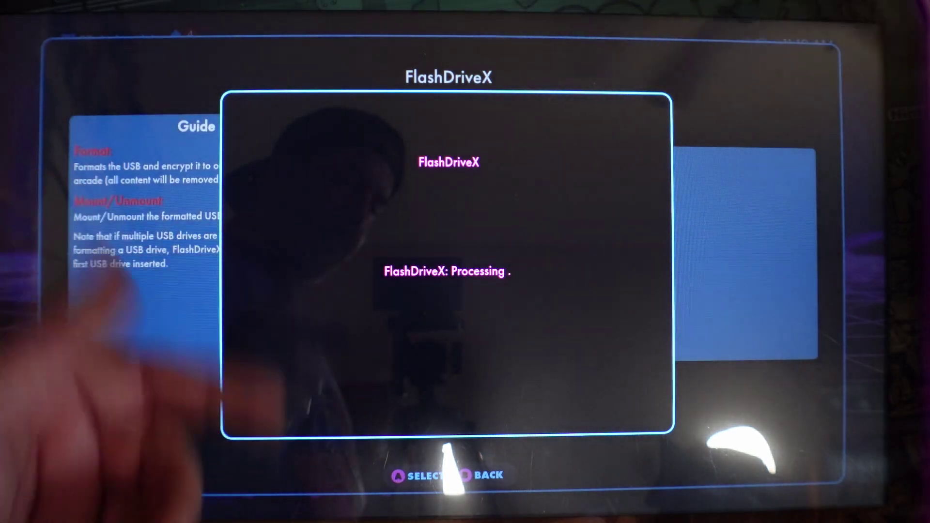